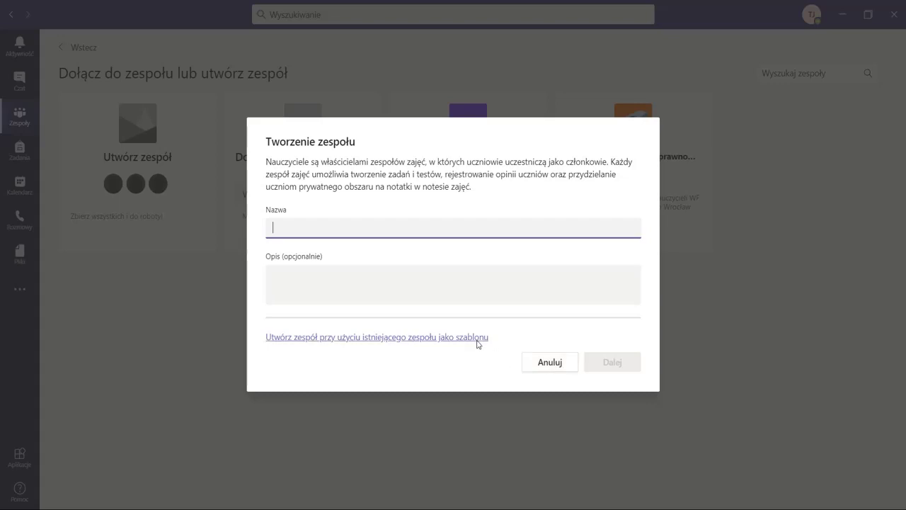
Step: Choose the existing team 2A Język angielski [2020_2021] as the template for the new team
{"action": "left_click", "coordinate": [570, 337]}
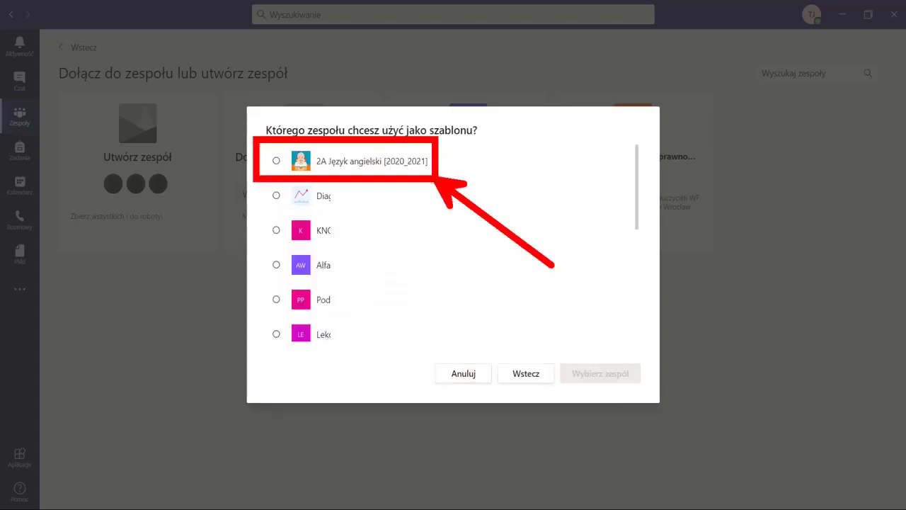
{"action": "left_click", "coordinate": [276, 161]}
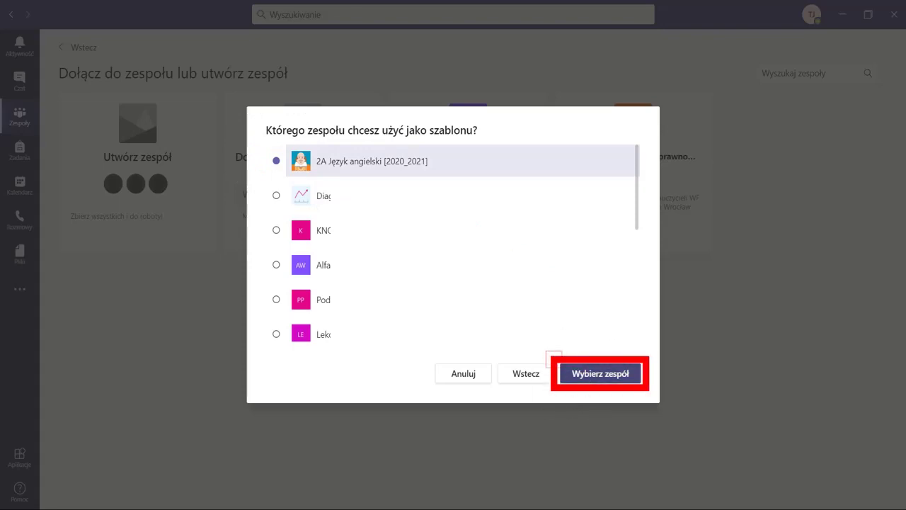
{"action": "left_click", "coordinate": [610, 375]}
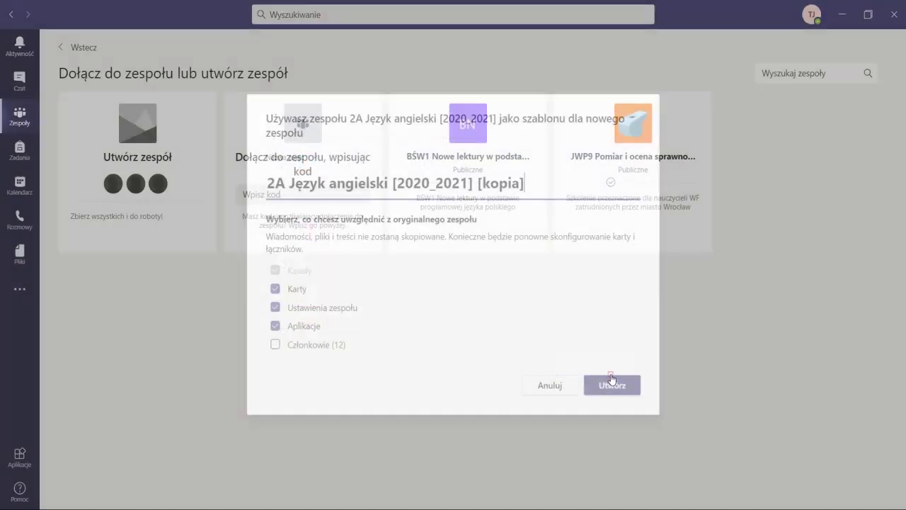
Step: Name the new team 2A Język angielski - GRUPA 2 - [2020_2021], without the [kopia] suffix
{"action": "left_click_drag", "start_coordinate": [478, 183], "coordinate": [542, 195]}
{"action": "key", "text": "BackSpace"}
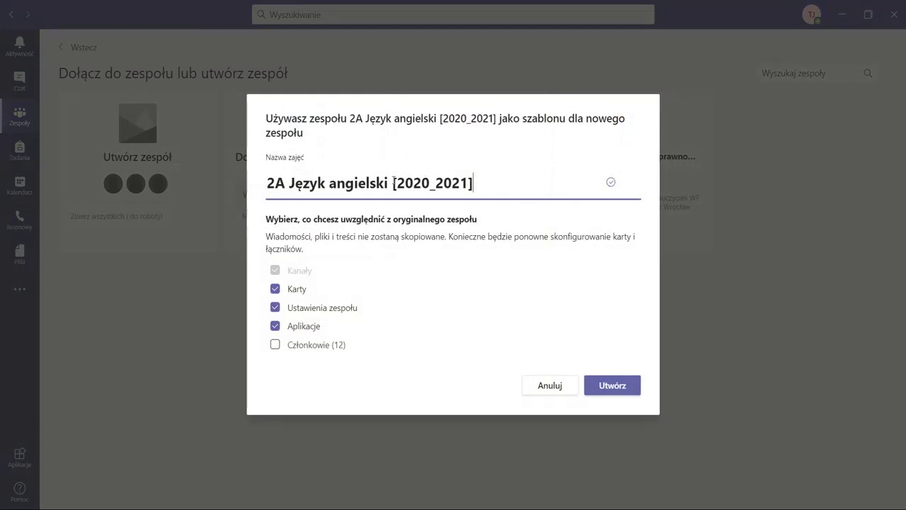
{"action": "type", "text": "- GRUPA 2"}
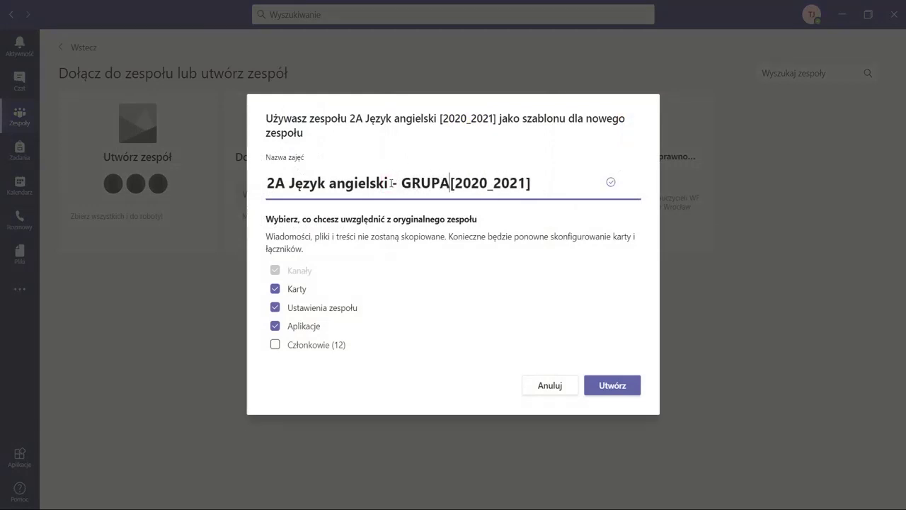
{"action": "type", "text": " -"}
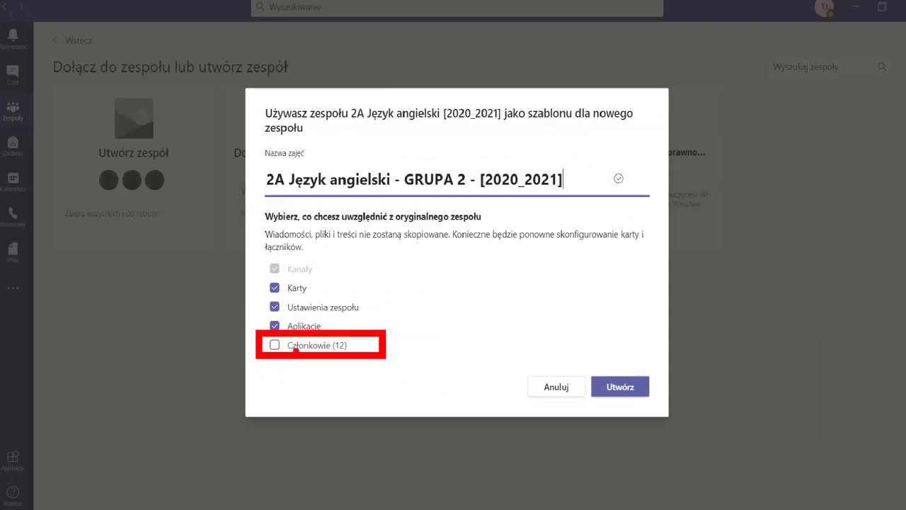
Step: Create the team with the original team's members (Członkowie) included, skipping the addition of further students
{"action": "left_click", "coordinate": [262, 372]}
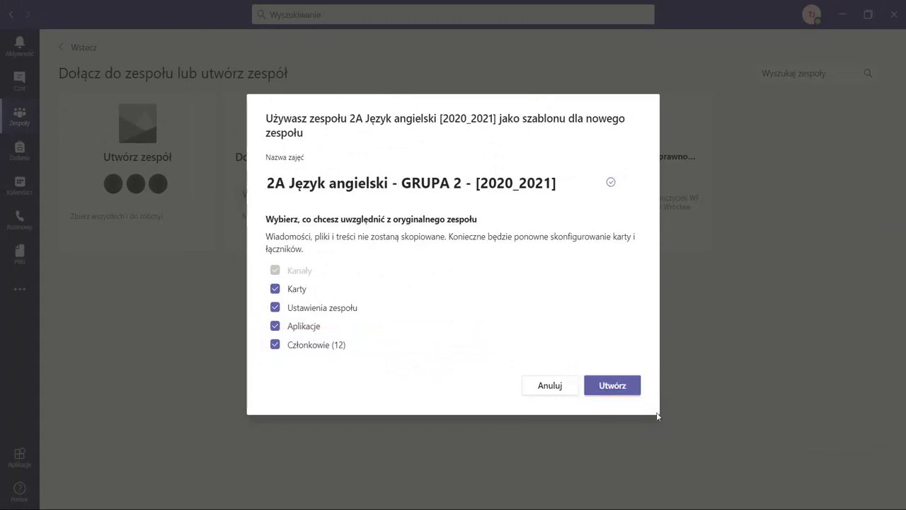
{"action": "left_click", "coordinate": [618, 386]}
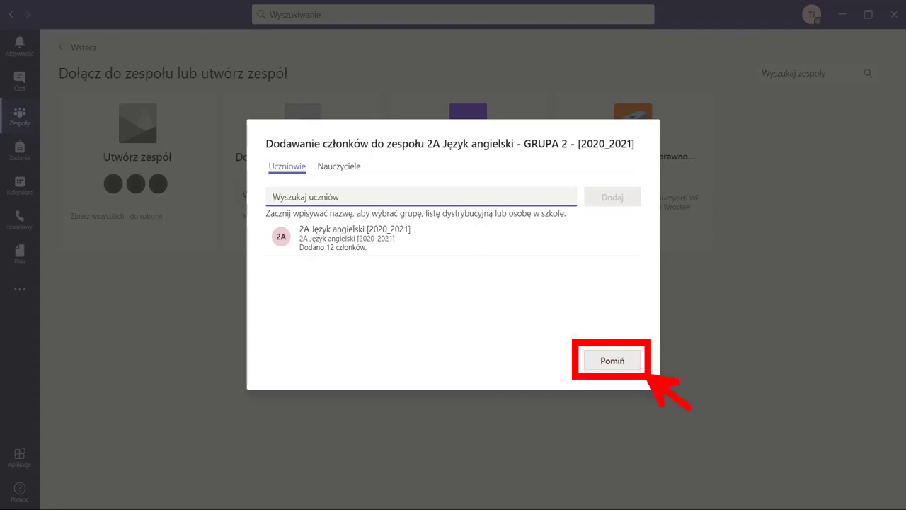
{"action": "left_click", "coordinate": [623, 366]}
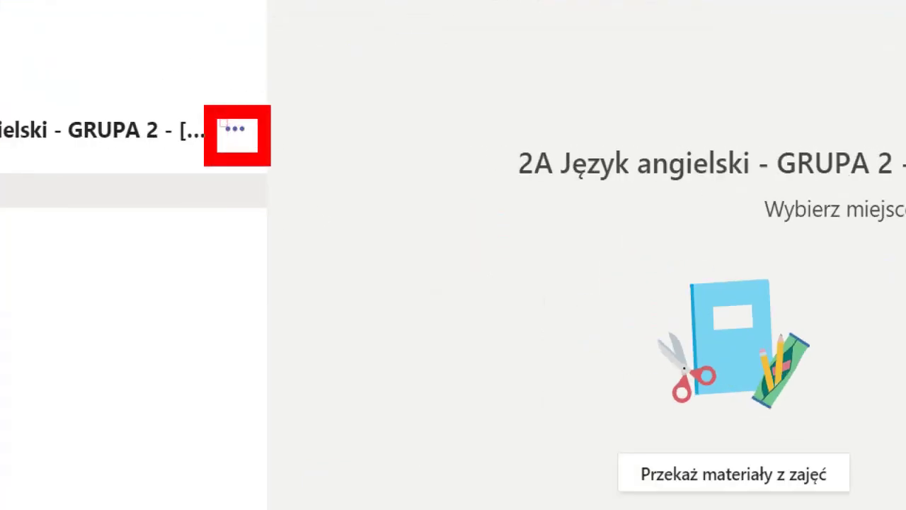
Step: Open the management page of the new GRUPA 2 team and look through its members and guests
{"action": "left_click", "coordinate": [247, 140]}
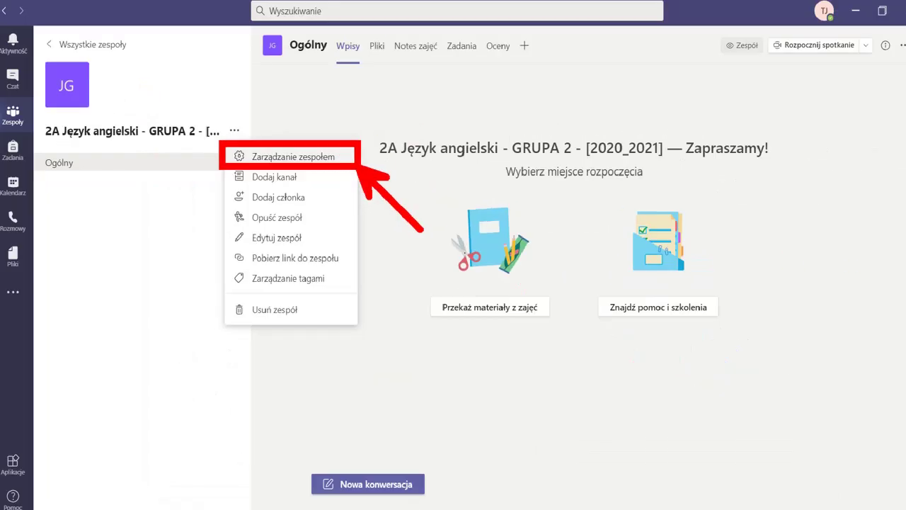
{"action": "left_click", "coordinate": [290, 159]}
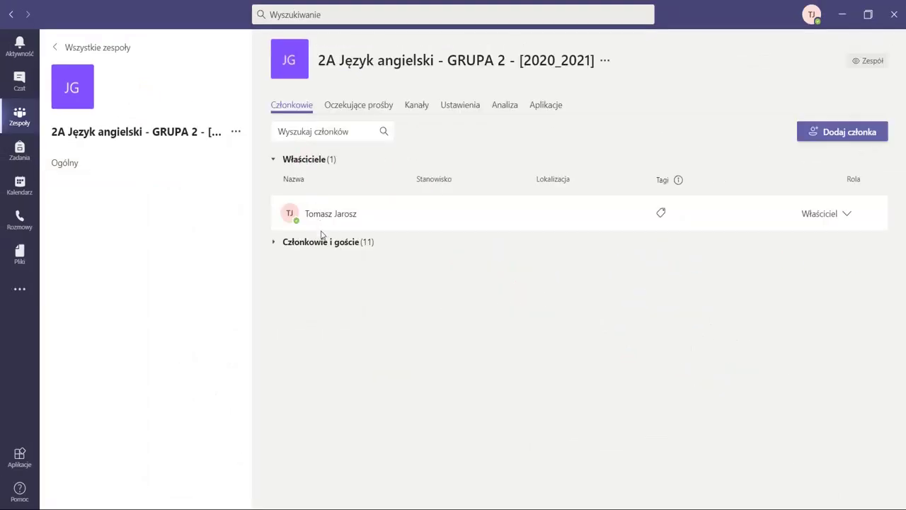
{"action": "left_click", "coordinate": [323, 243]}
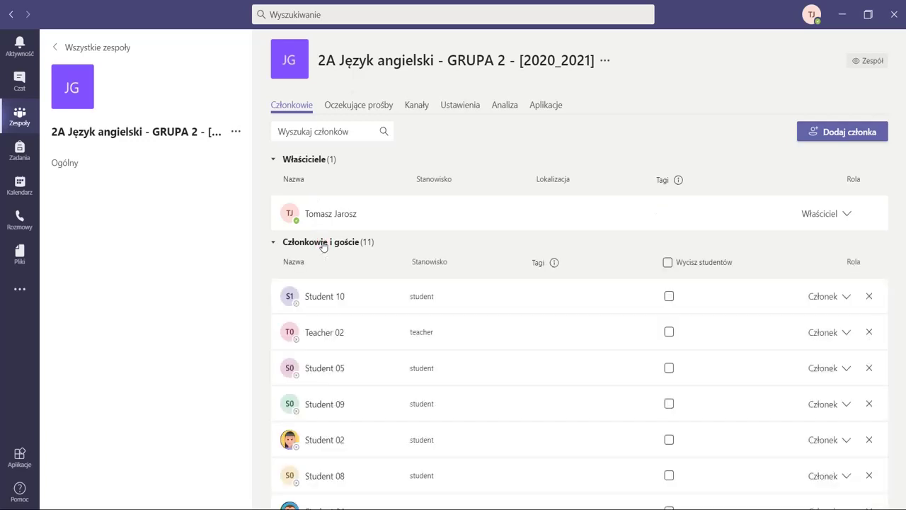
{"action": "scroll", "coordinate": [510, 363], "scroll_direction": "down", "scroll_amount": 3}
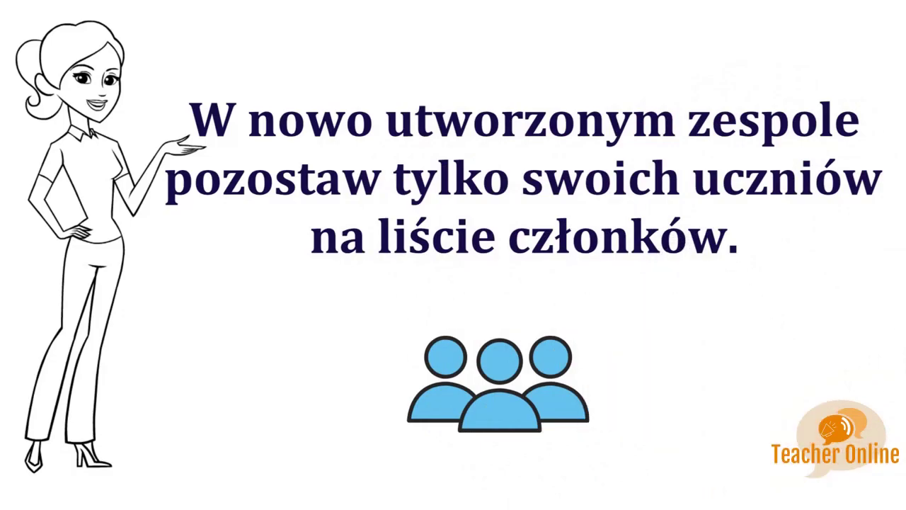
Step: Reopen management of the GRUPA 2 team from its Ogólny channel and expand the full list of members and guests
{"action": "left_click", "coordinate": [318, 157]}
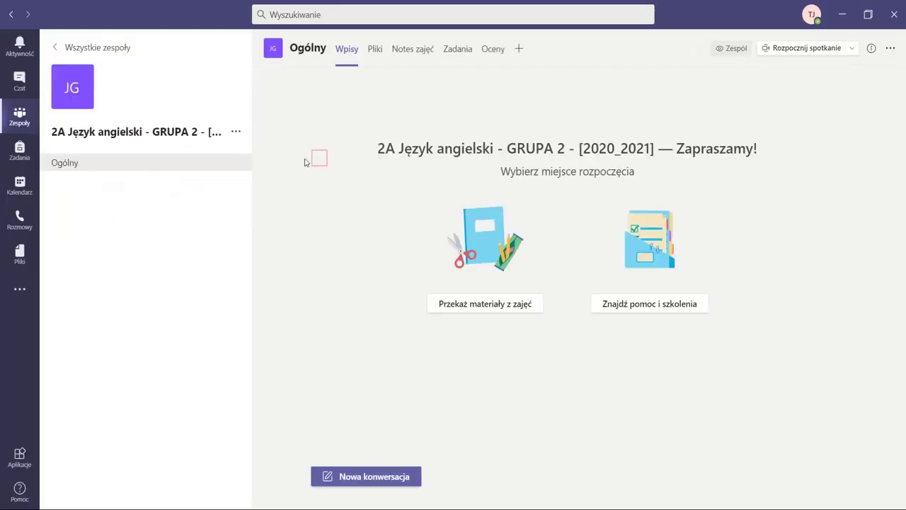
{"action": "left_click", "coordinate": [235, 133]}
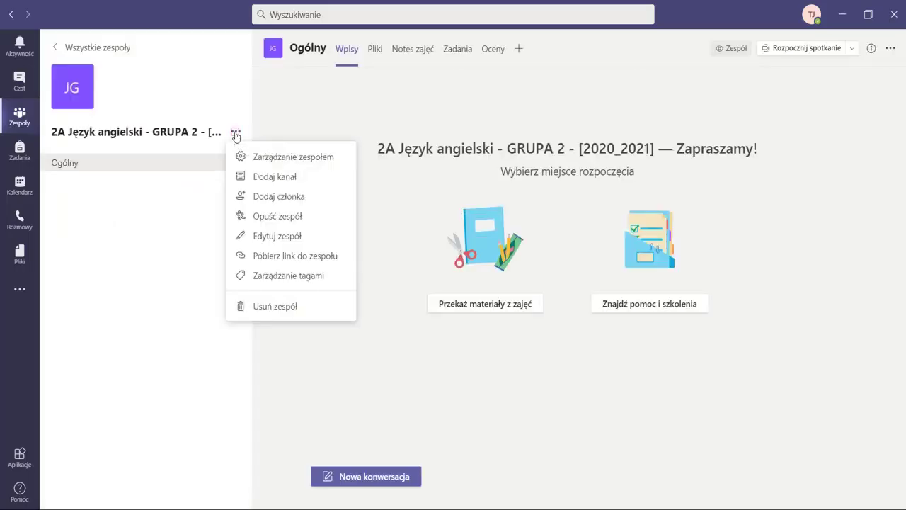
{"action": "left_click", "coordinate": [293, 159]}
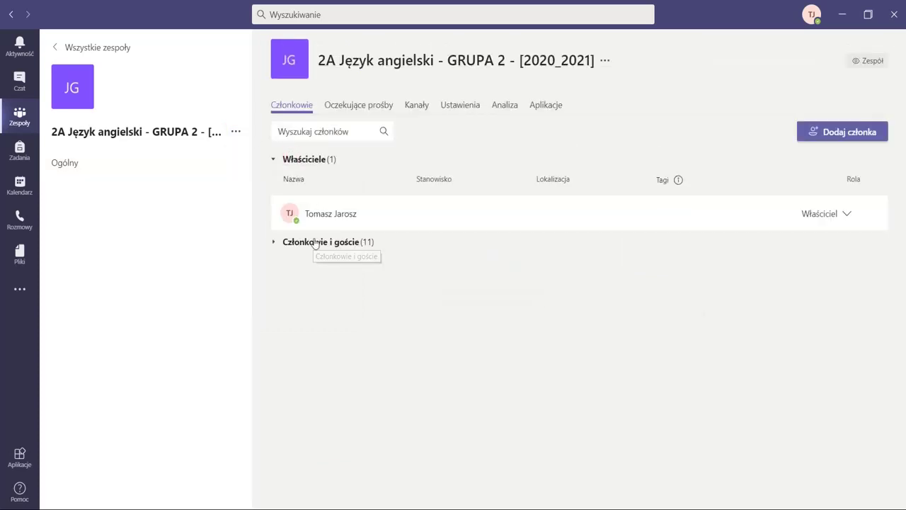
{"action": "left_click", "coordinate": [316, 242]}
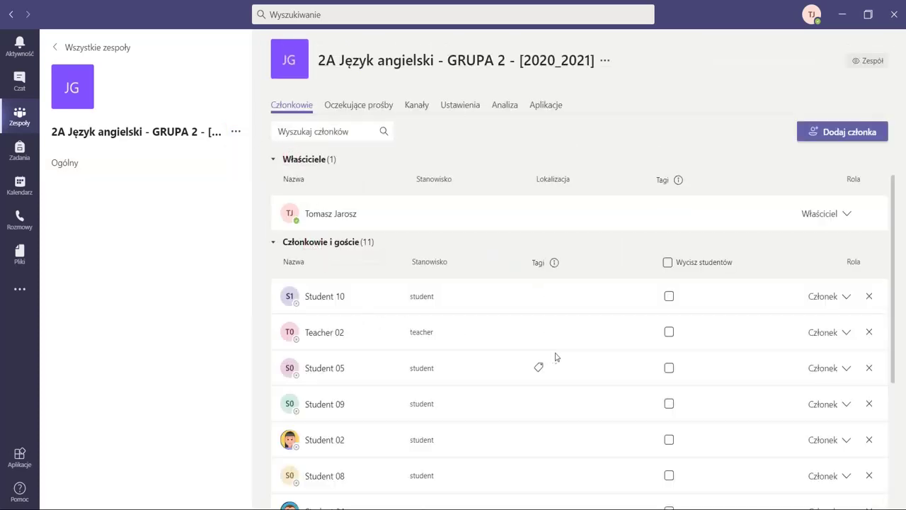
{"action": "scroll", "coordinate": [868, 336], "scroll_direction": "down", "scroll_amount": 5}
{"action": "scroll", "coordinate": [868, 337], "scroll_direction": "up", "scroll_amount": 5}
Step: Remove Student 10, Student 09, Teacher 02, Student 08, Student 07 and Student 06 from the GRUPA 2 team
{"action": "left_click", "coordinate": [870, 296]}
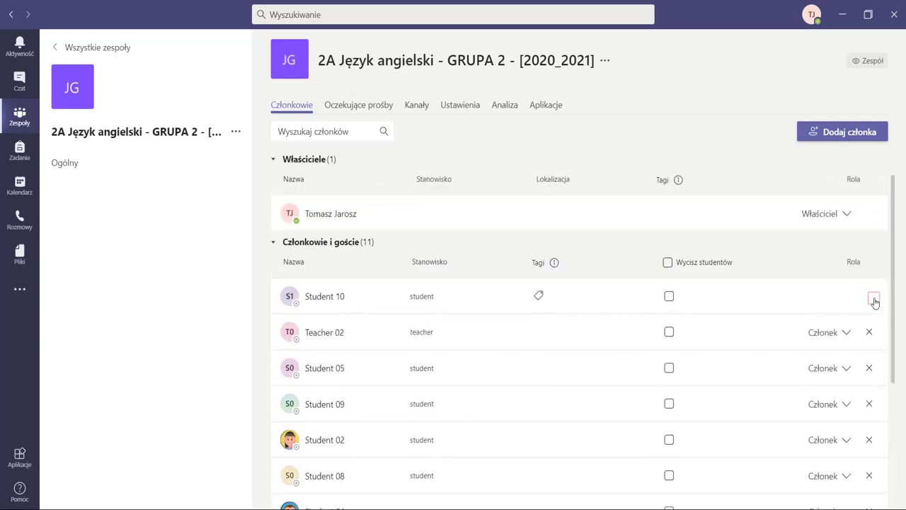
{"action": "left_click", "coordinate": [870, 366]}
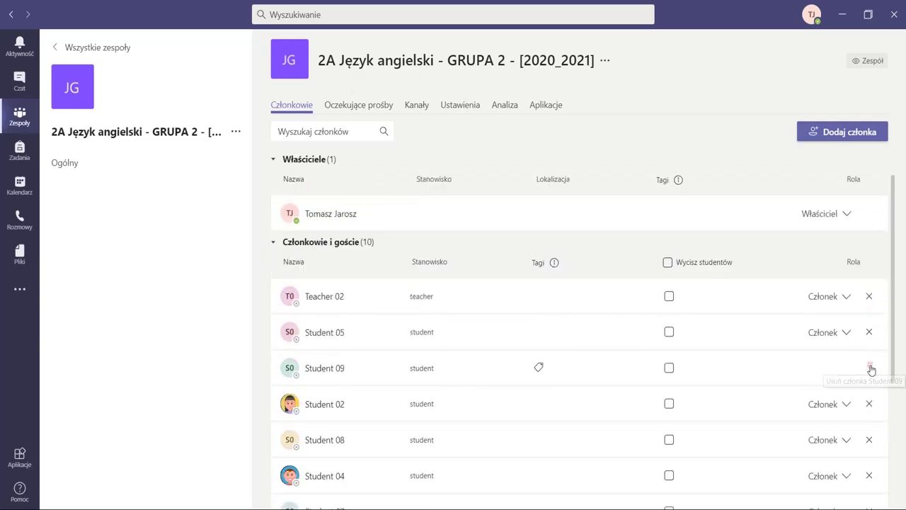
{"action": "left_click", "coordinate": [870, 297]}
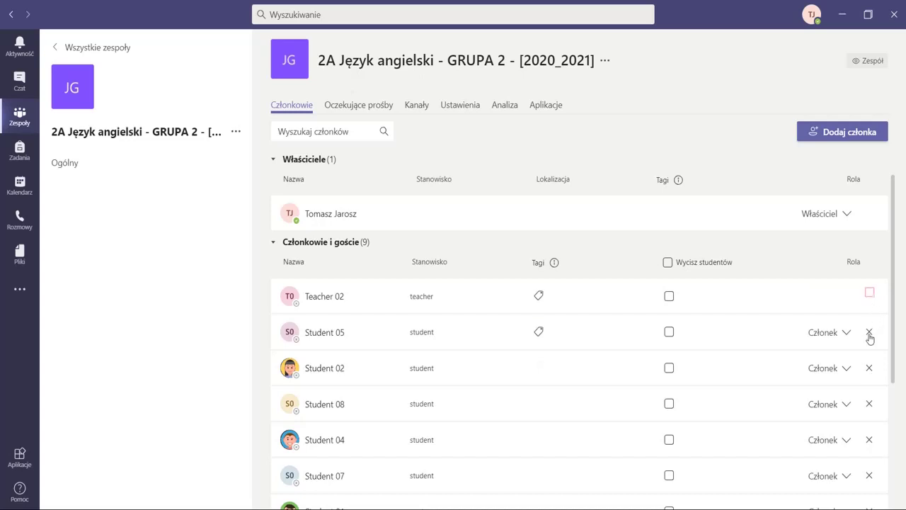
{"action": "left_click", "coordinate": [871, 369]}
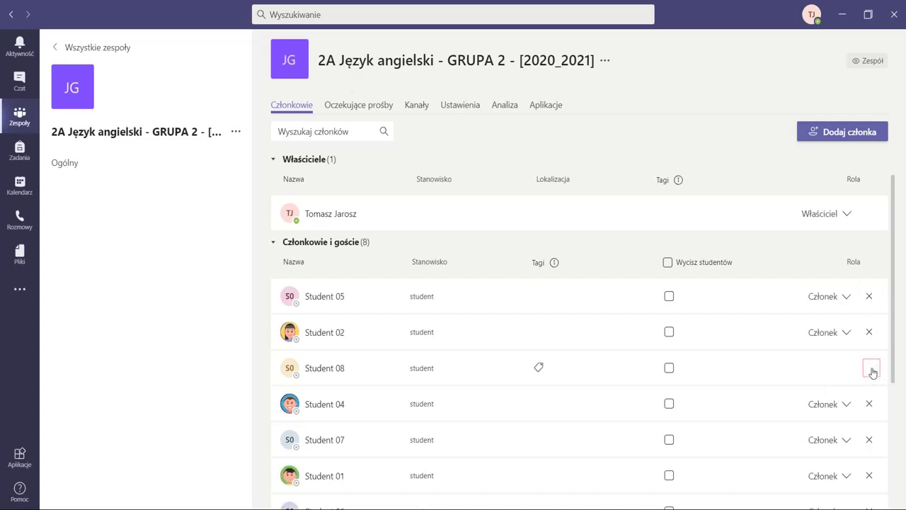
{"action": "scroll", "coordinate": [872, 373], "scroll_direction": "down", "scroll_amount": 1}
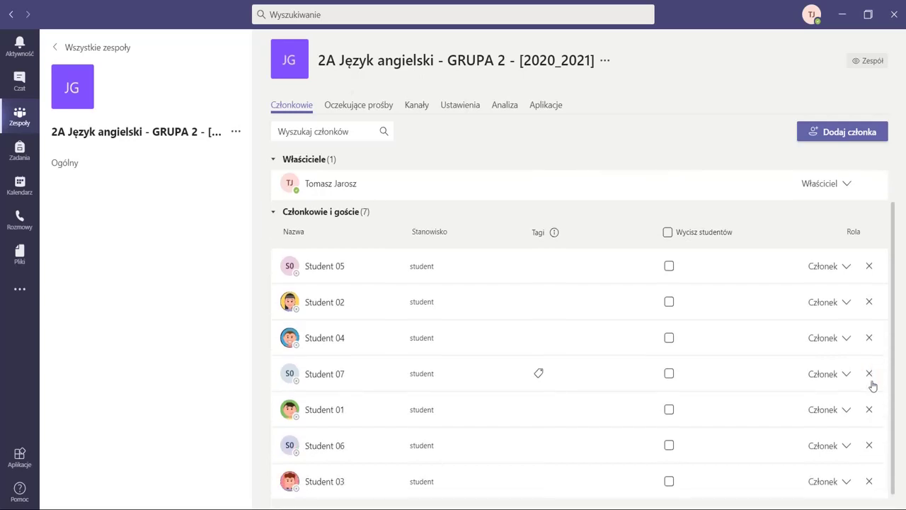
{"action": "left_click", "coordinate": [870, 374]}
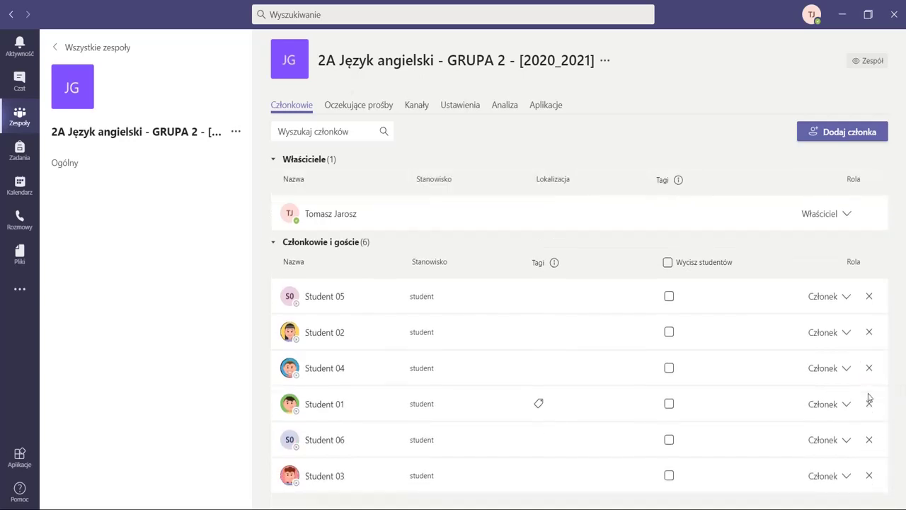
{"action": "left_click", "coordinate": [868, 441]}
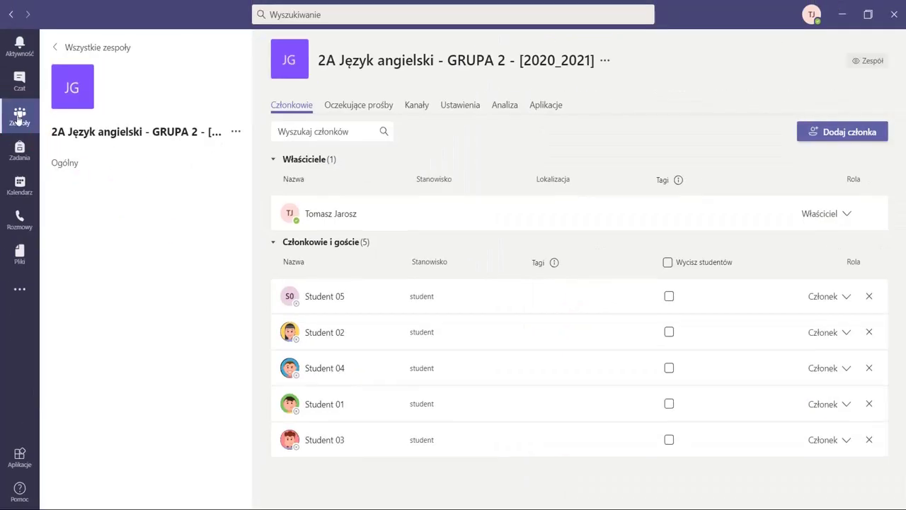
Step: Return to the teams overview and display the members and guests of the original team 2A Język angielski [2020_2021]
{"action": "left_click", "coordinate": [18, 118]}
{"action": "left_click", "coordinate": [19, 118]}
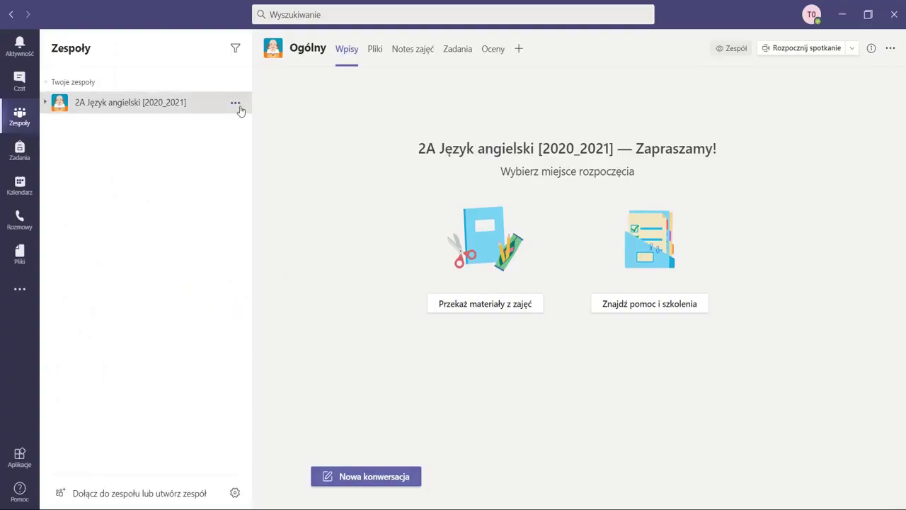
{"action": "left_click", "coordinate": [235, 102]}
{"action": "left_click", "coordinate": [322, 163]}
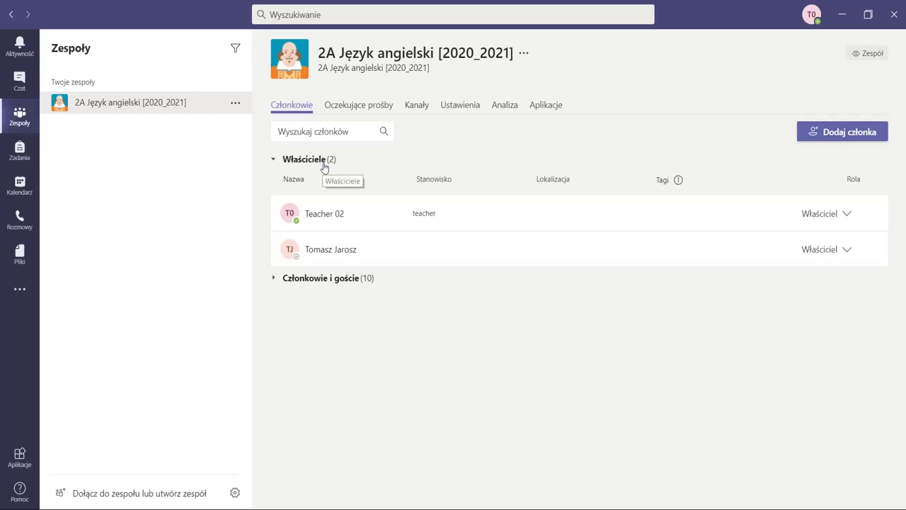
{"action": "left_click", "coordinate": [357, 278]}
{"action": "scroll", "coordinate": [364, 303], "scroll_direction": "down", "scroll_amount": 5}
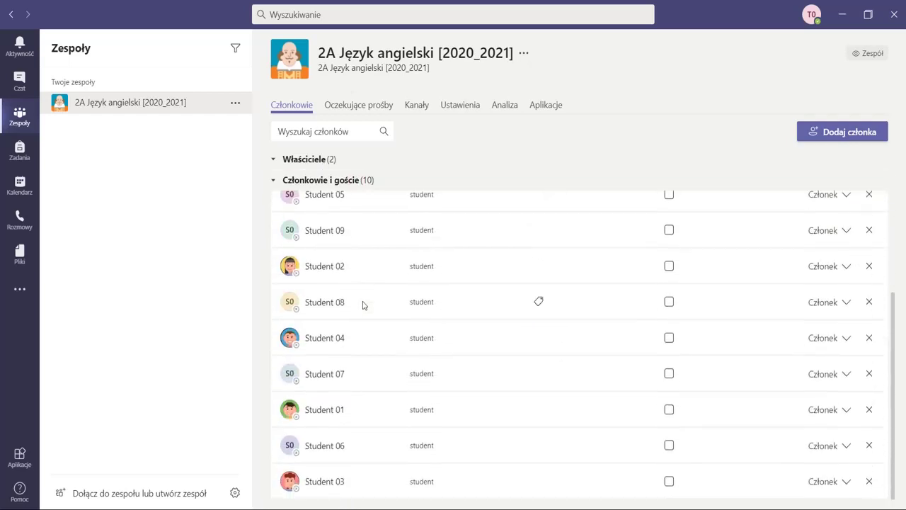
{"action": "scroll", "coordinate": [362, 304], "scroll_direction": "up", "scroll_amount": 5}
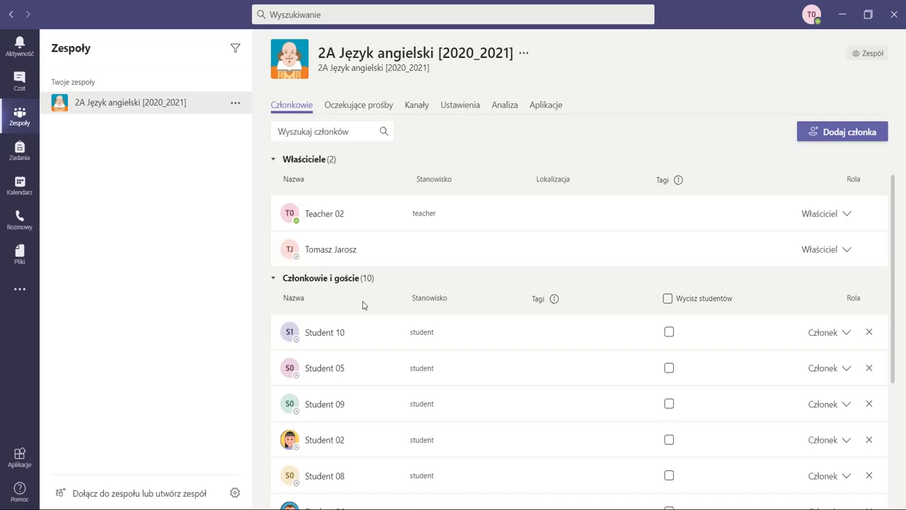
Step: Remove Student 05, Student 02, Student 04, Student 01 and Student 03 from the original 2A Język angielski [2020_2021] team
{"action": "left_click", "coordinate": [870, 368]}
{"action": "left_click", "coordinate": [869, 404]}
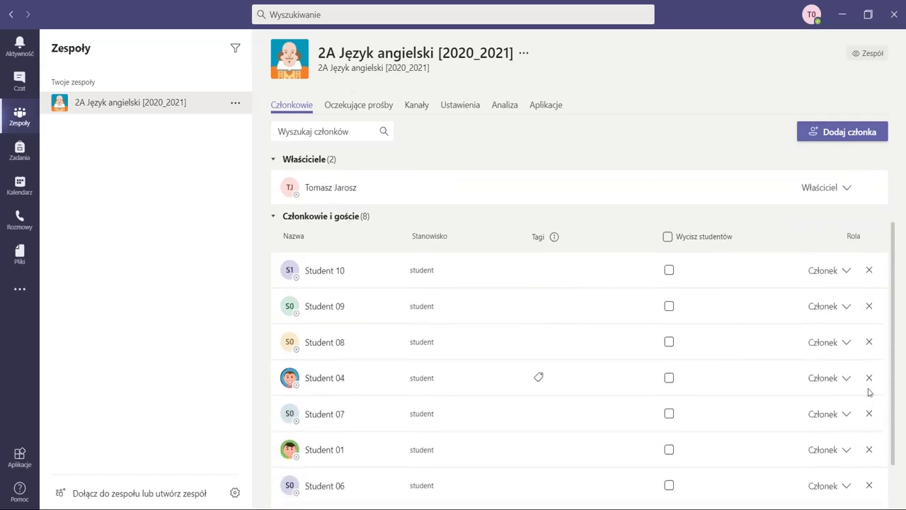
{"action": "left_click", "coordinate": [870, 379]}
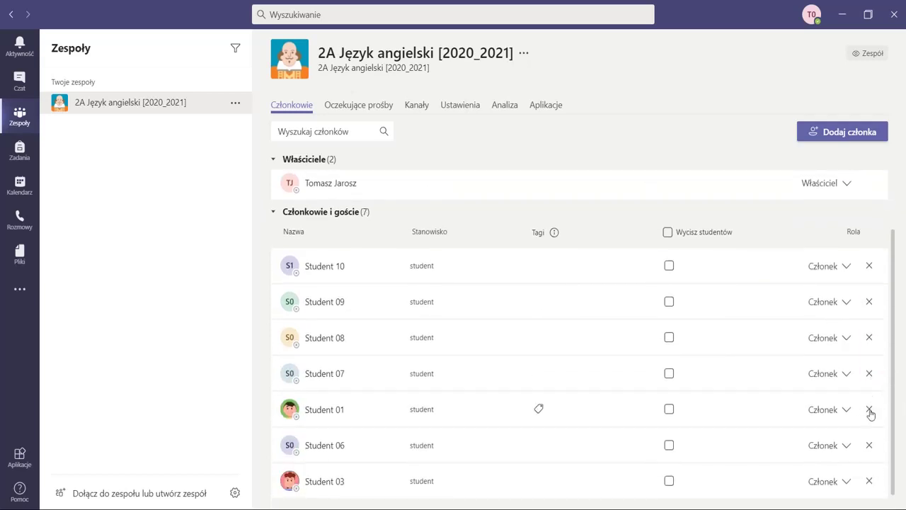
{"action": "left_click", "coordinate": [869, 409]}
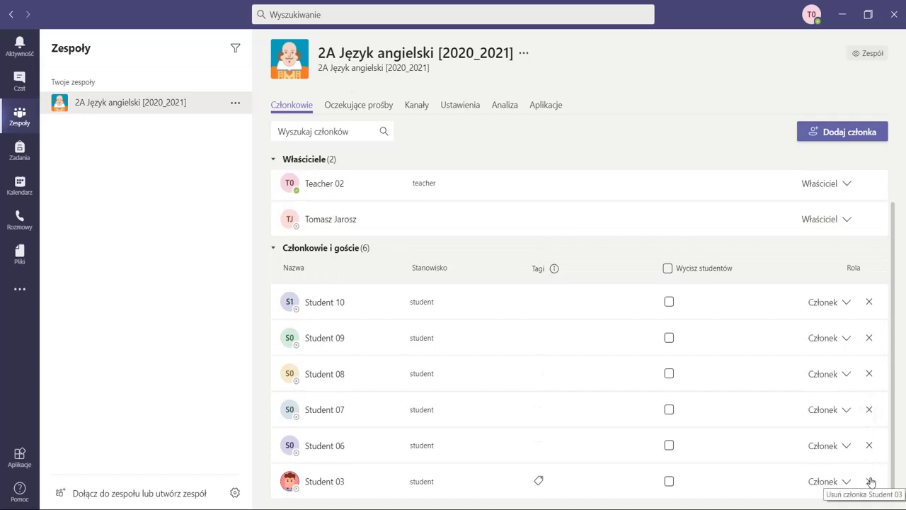
{"action": "left_click", "coordinate": [869, 480]}
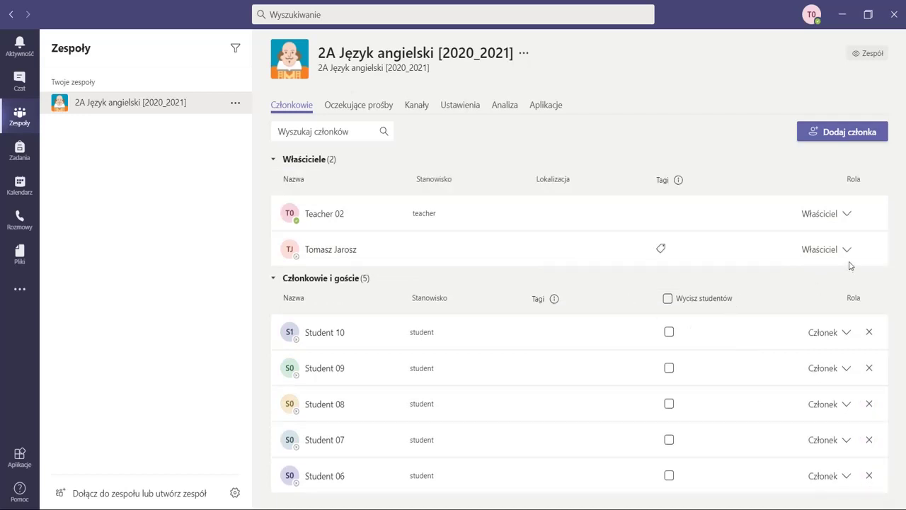
Step: Change the role of the owner other than Teacher 02 to Członek and remove that person from the original team
{"action": "left_click", "coordinate": [846, 249]}
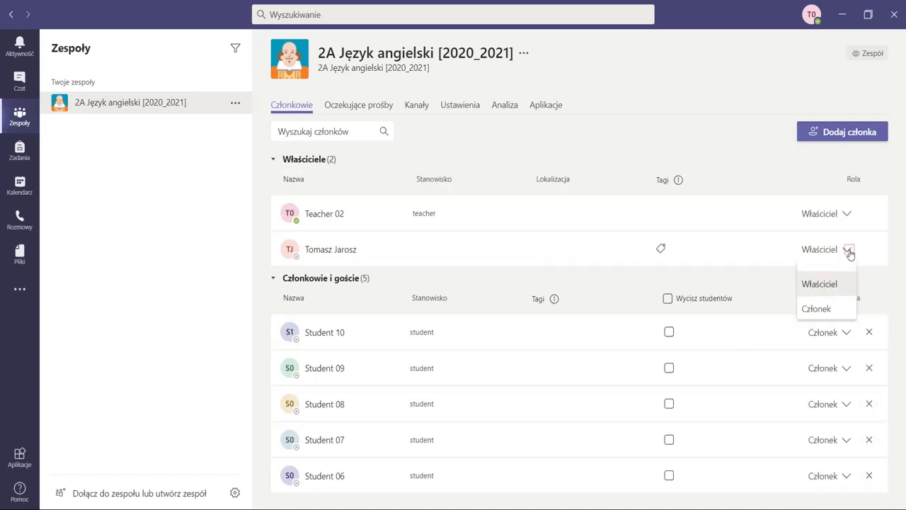
{"action": "left_click", "coordinate": [829, 309]}
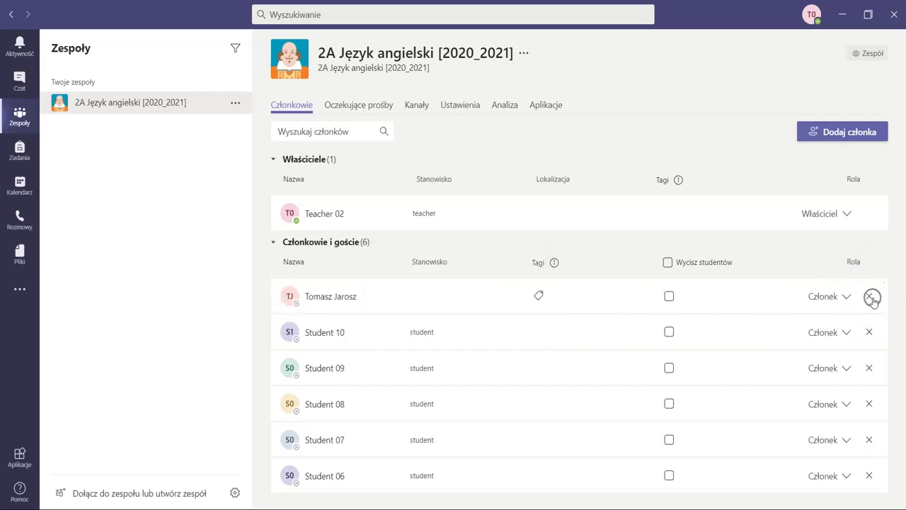
{"action": "left_click", "coordinate": [870, 297]}
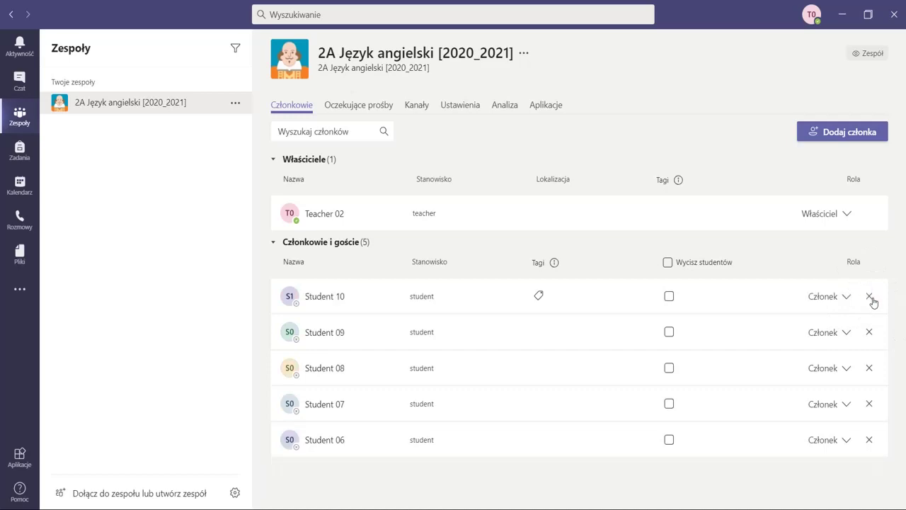